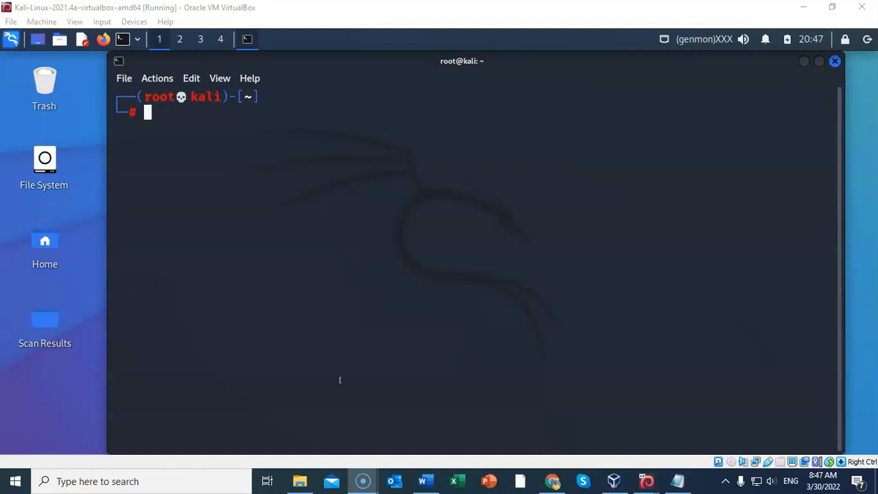
click(339, 378)
click(740, 295)
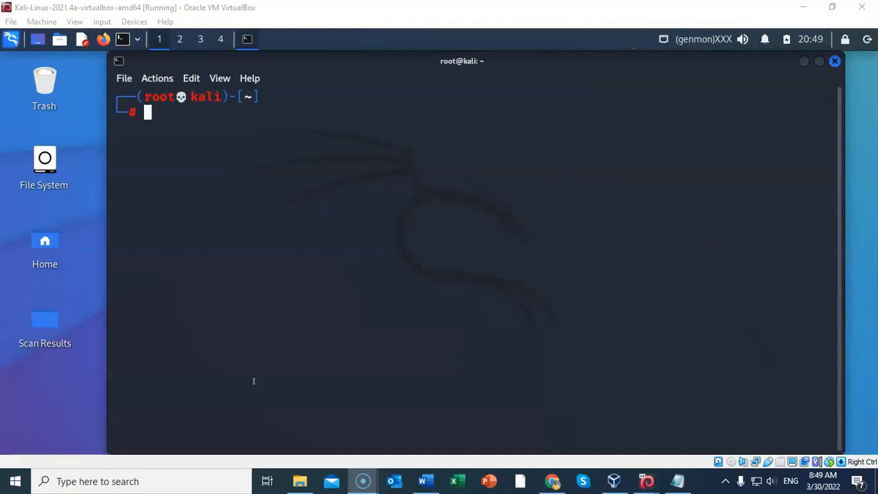
click(702, 339)
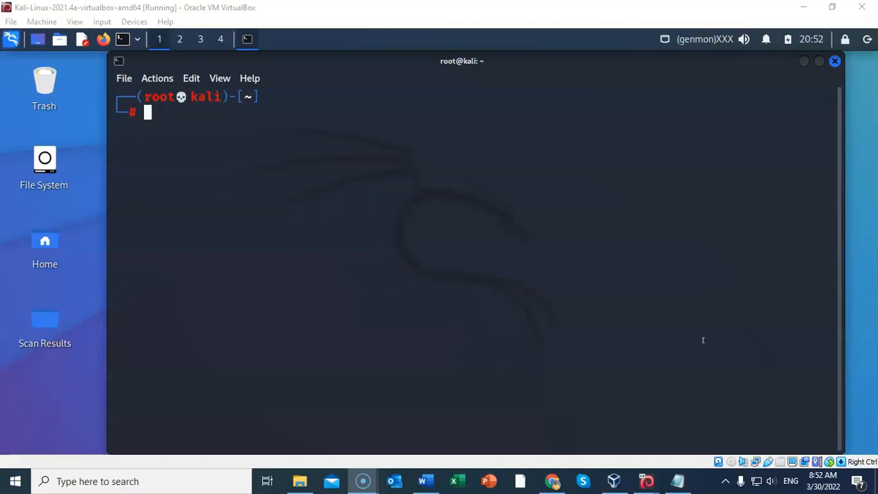
click(814, 329)
click(610, 343)
text(nmap 10.0.2.15)
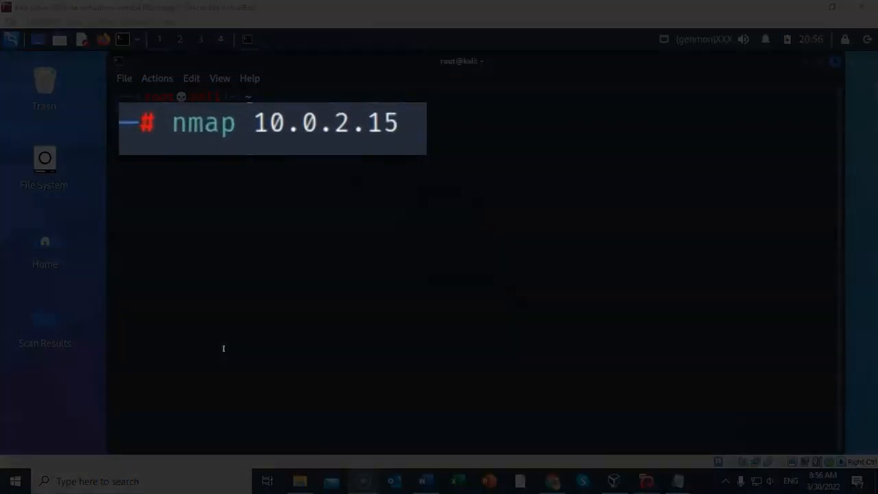
click(233, 318)
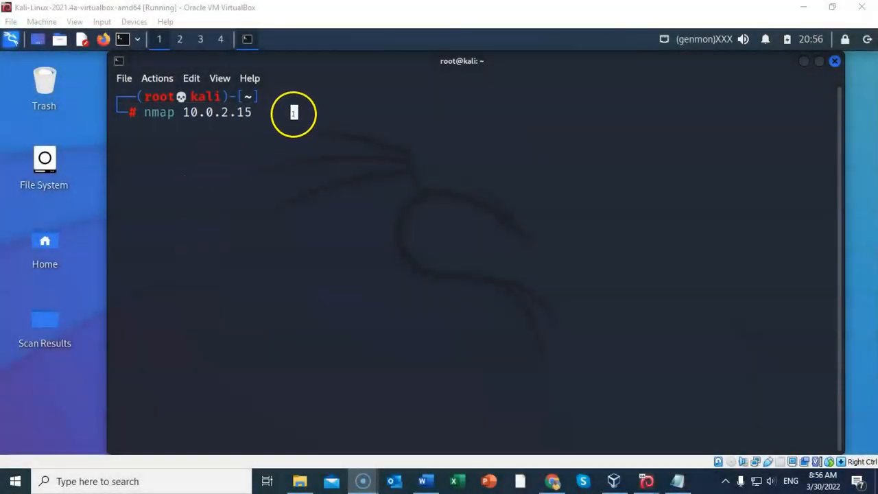
click(294, 112)
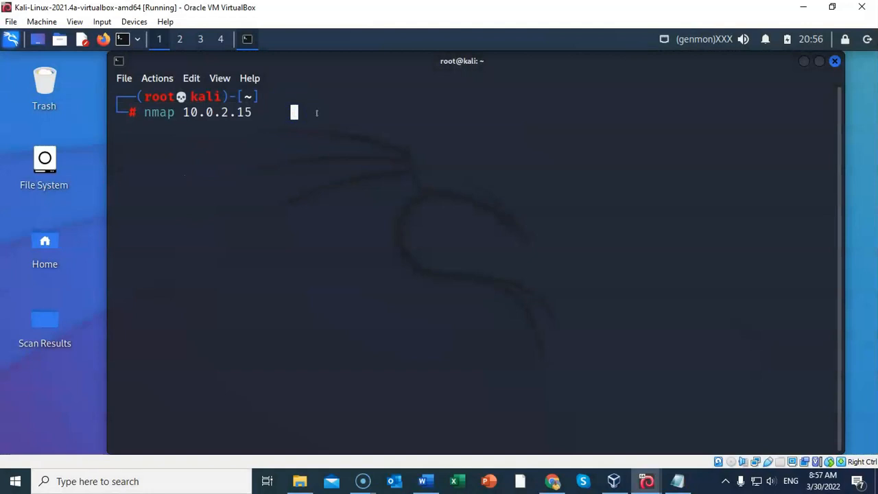
key(Return)
click(754, 259)
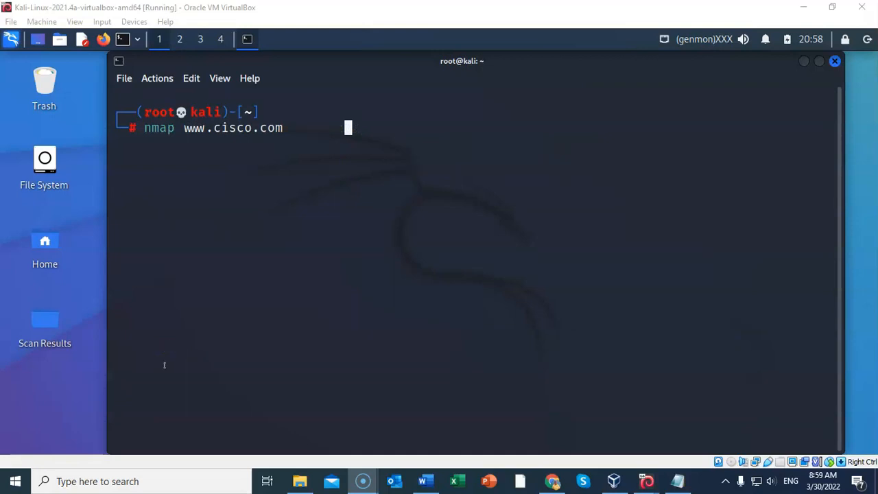
click(348, 129)
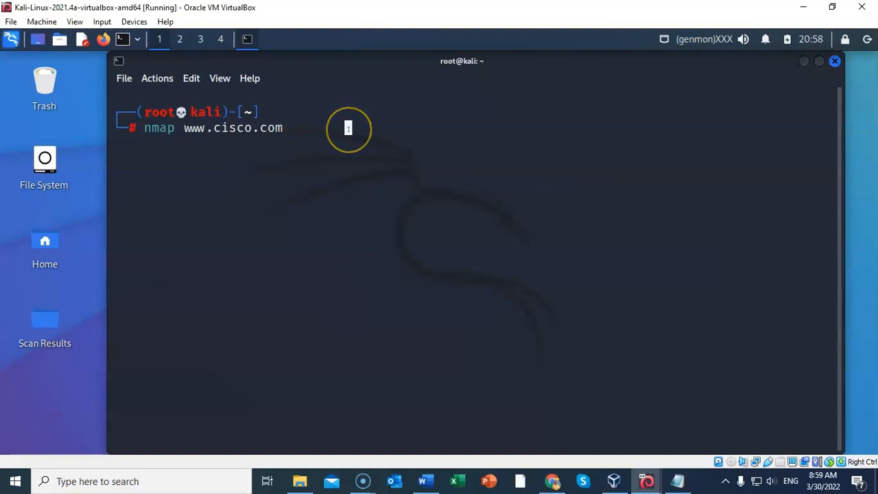
key(Return)
click(701, 304)
text(nmap 10.0.2.15-20)
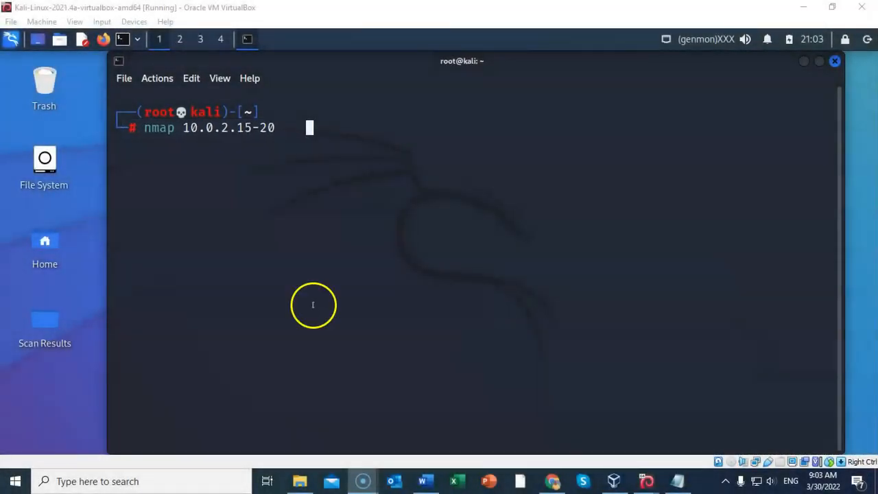
Run the 10.0.2.15-20 range scan, then enter nmap 10.0.2.0/24
key(Return)
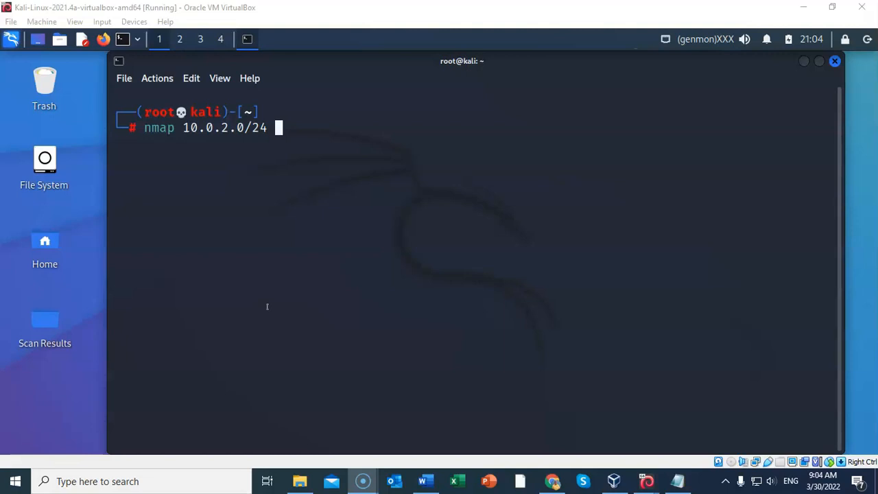
Run the 10.0.2.0/24 subnet scan (256 addresses, 5 hosts up), then enter nmap -O 10.0.2.15
key(Return)
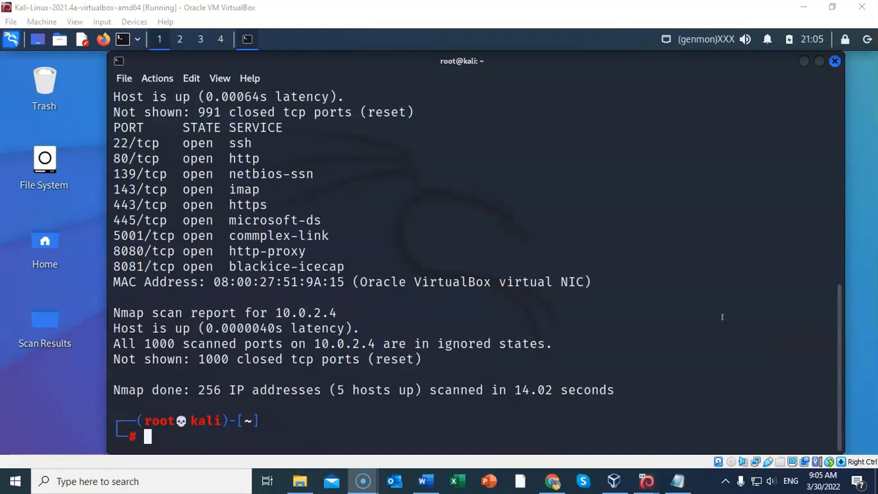
click(724, 312)
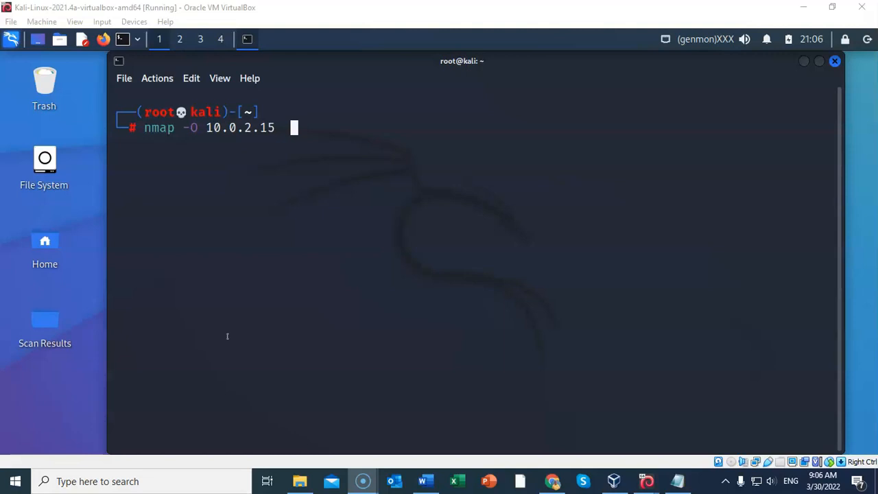
Run the OS-detection scan of 10.0.2.15 and open the Scan Results desktop folder
click(295, 127)
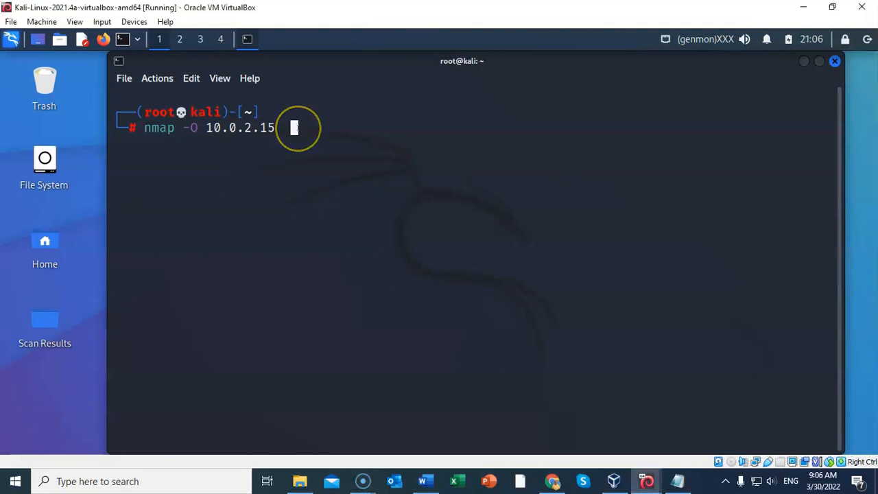
key(Return)
click(666, 236)
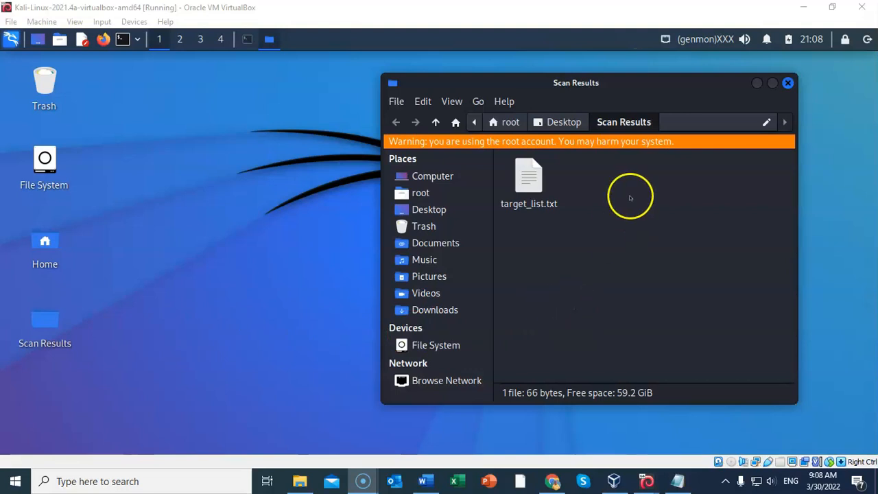
Bring up and dismiss the Scan Results folder's context menu without choosing an action
right_click(573, 244)
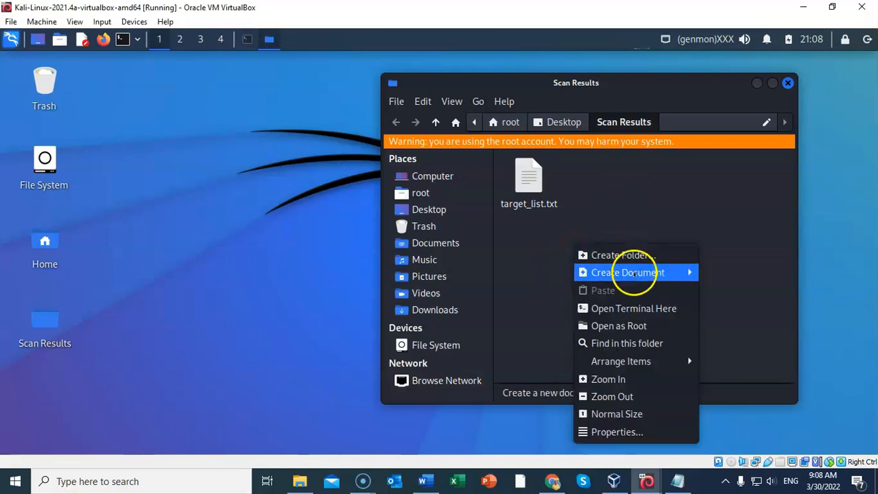
mouse_move(627, 272)
click(651, 196)
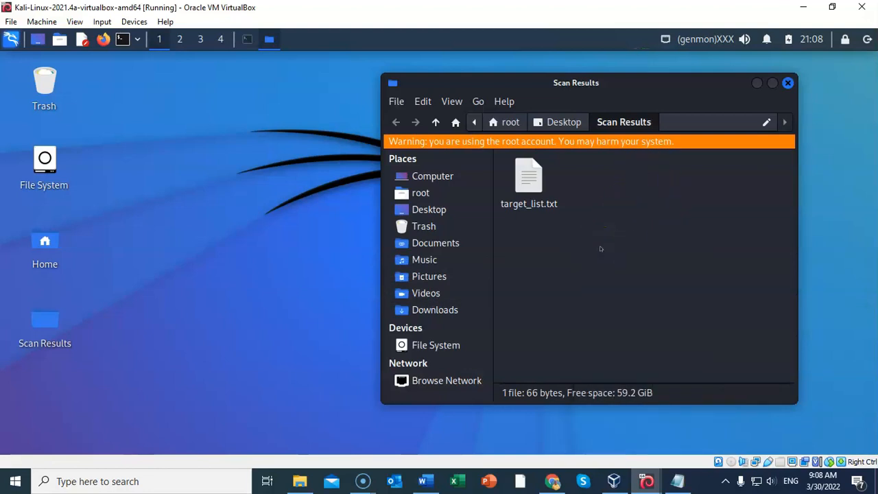
View the six targets in target_list.txt in Mousepad, then close the editor and Scan Results window
double_click(532, 184)
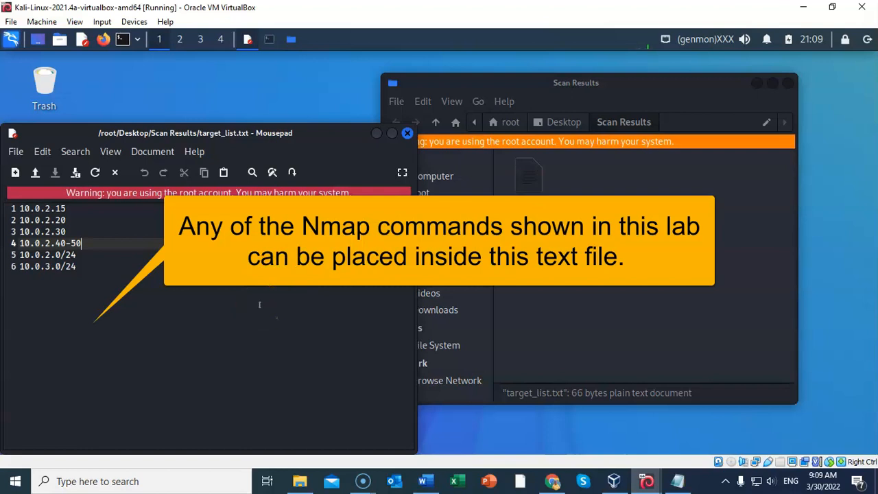
click(275, 297)
click(407, 133)
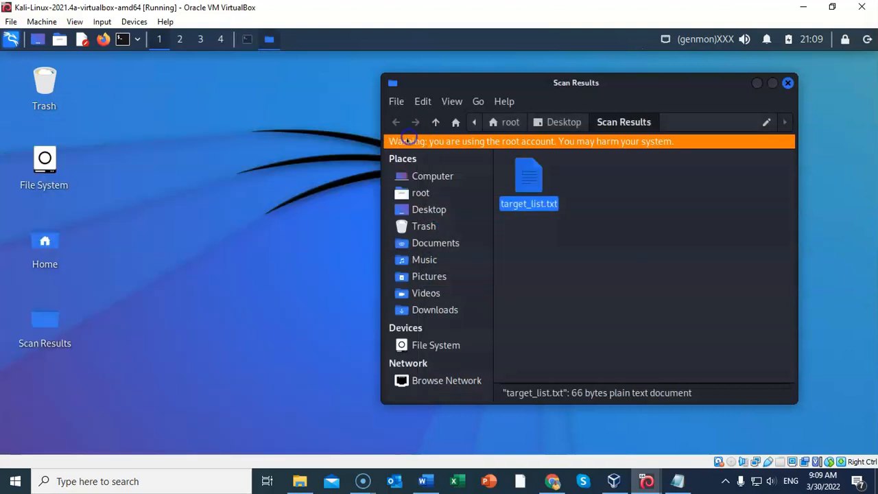
click(788, 83)
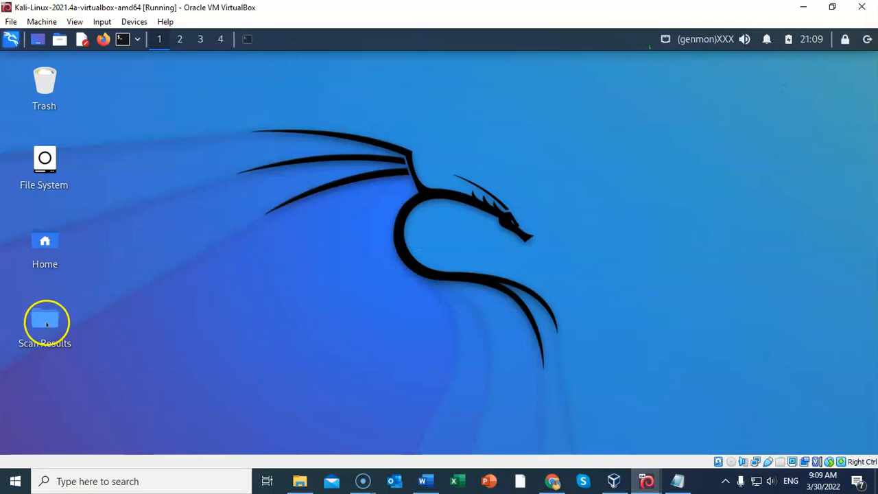
Open a terminal inside the Scan Results desktop folder
click(48, 321)
right_click(46, 322)
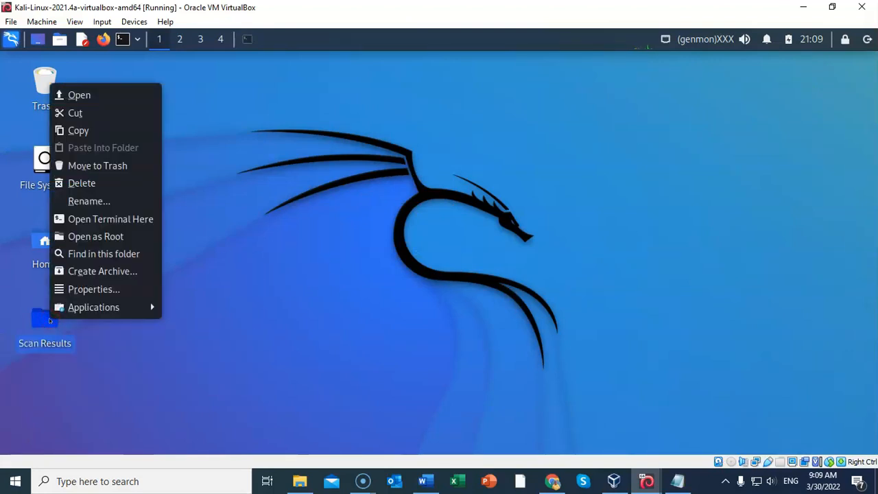
click(125, 219)
click(125, 219)
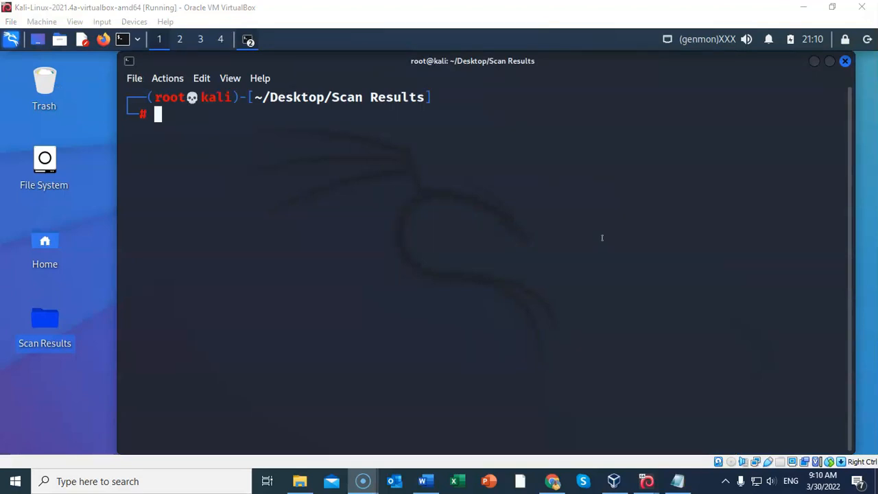
Run 'nmap -iL target_list.txt' to scan the hosts listed in the file
middle_click(293, 291)
text(nmap -iL target_list.txt)
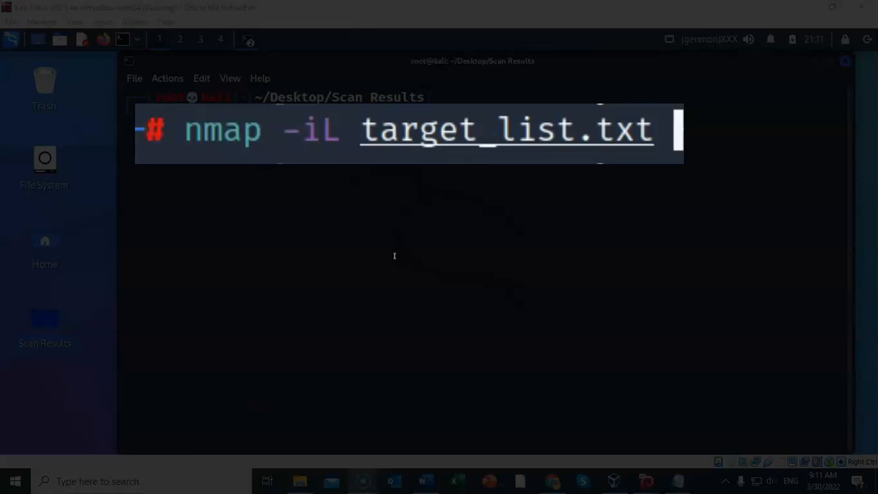
click(442, 222)
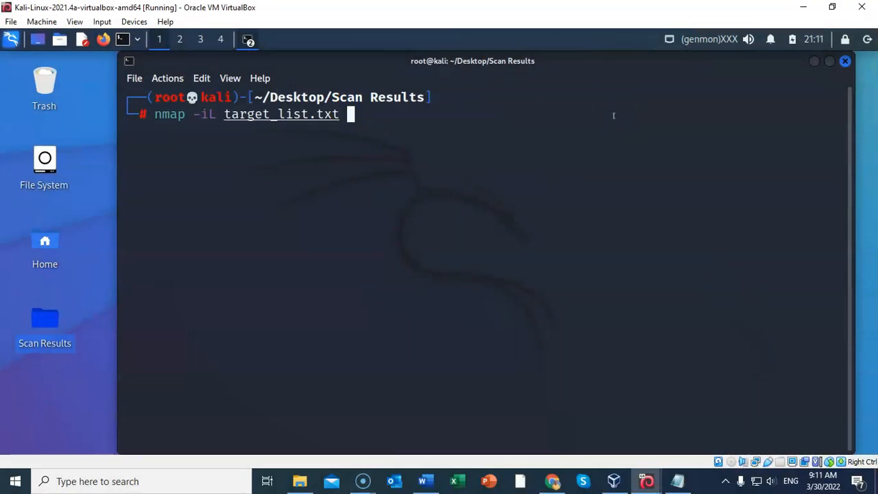
key(Return)
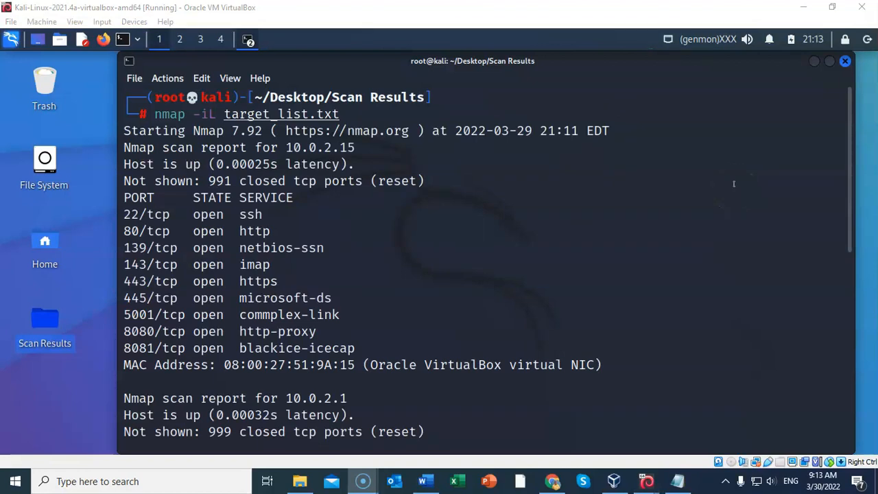
Run 'nmap -p 80 10.0.2.15', then enter 'nmap -p 1-100 10.0.2.15' at a fresh prompt
click(414, 304)
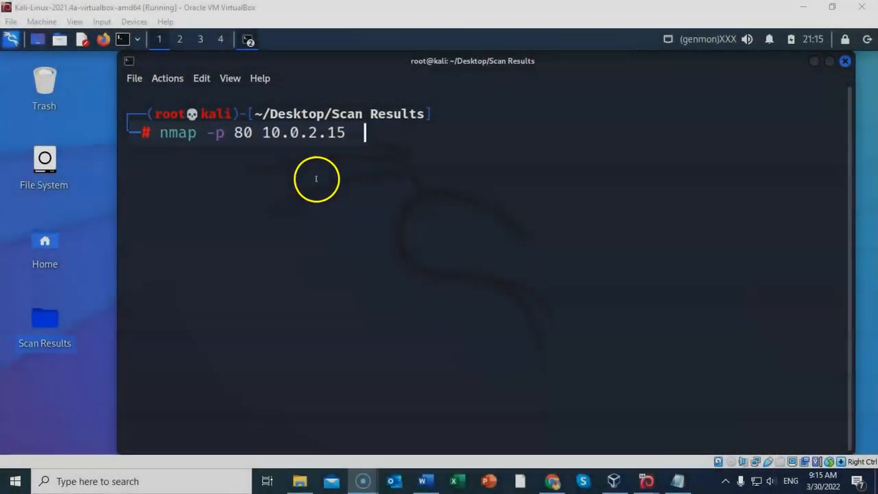
key(Return)
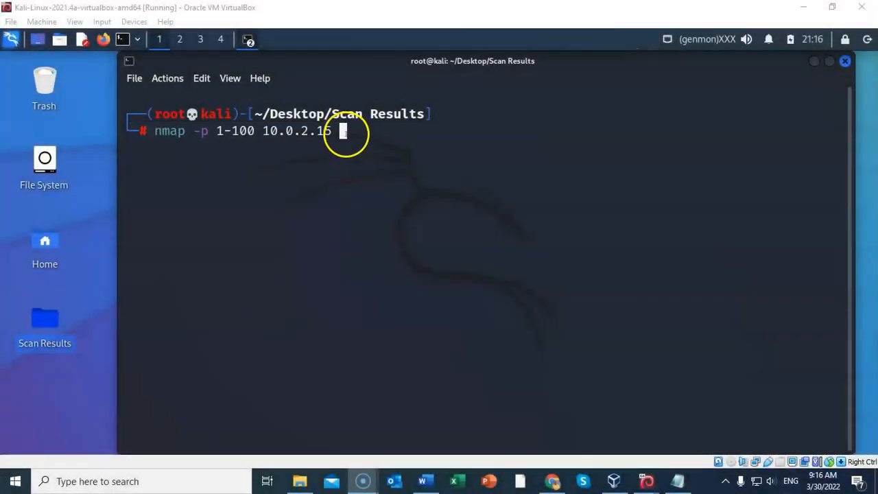
Run the ports 1-100 scan of 10.0.2.15, then enter the fast-scan 'nmap -F 10.0.2.15'
click(346, 135)
key(Return)
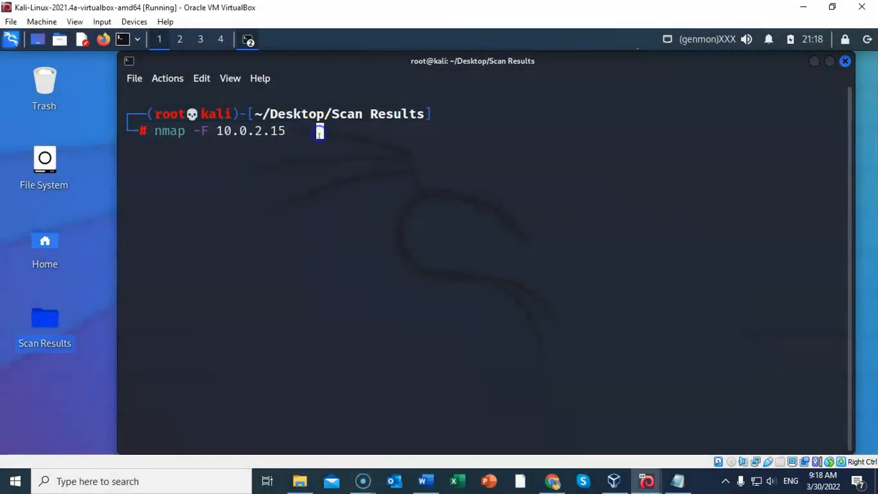
Run the fast scan 'nmap -F 10.0.2.15' against the target
key(Return)
click(587, 198)
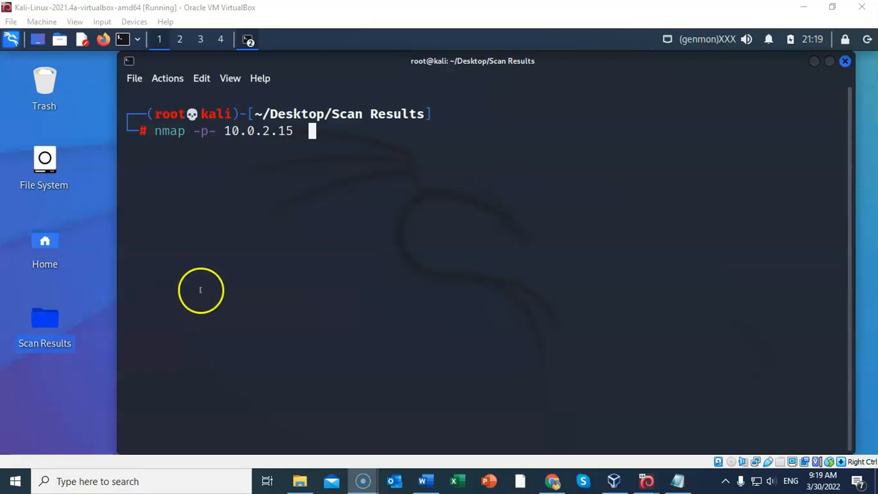
Run the all-ports scan, then the 'nmap -sn 10.0.2.15' host-discovery scan showing the host up with its MAC
click(322, 142)
key(Return)
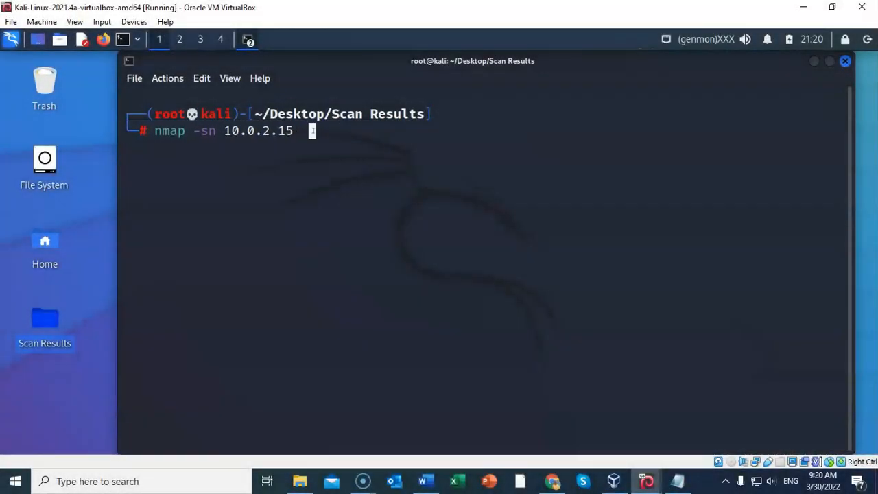
key(Return)
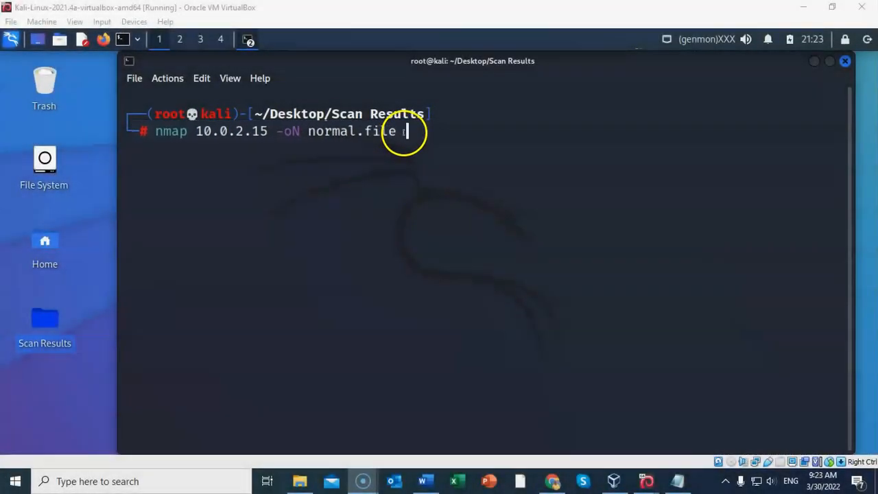
Run 'nmap 10.0.2.15 -oN normal.file' saving the report in normal format
key(Return)
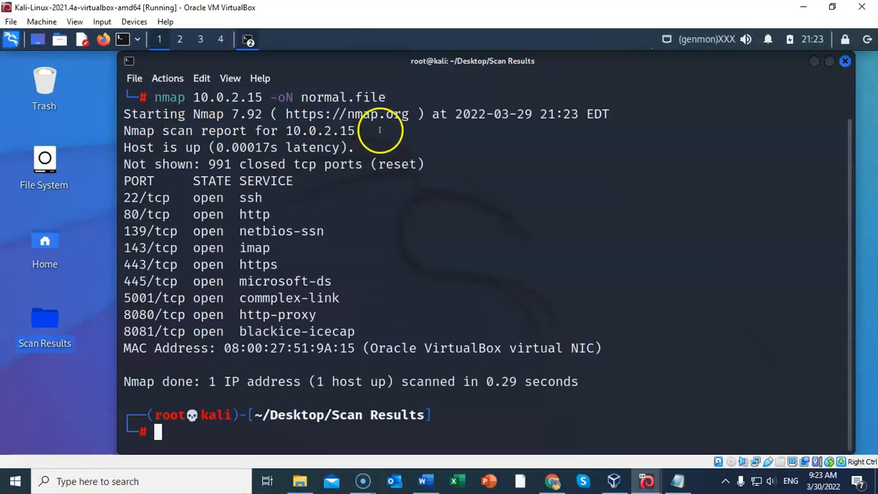
View the saved normal.file report inside the Scan Results folder
click(815, 63)
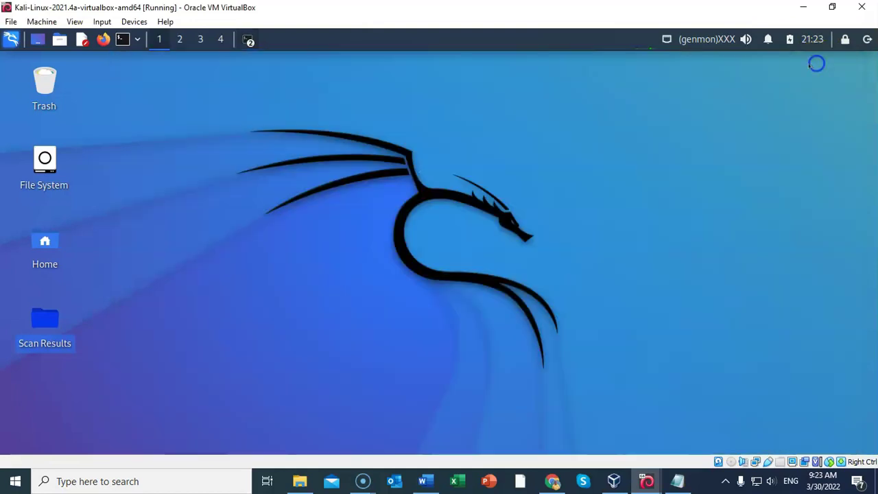
double_click(57, 316)
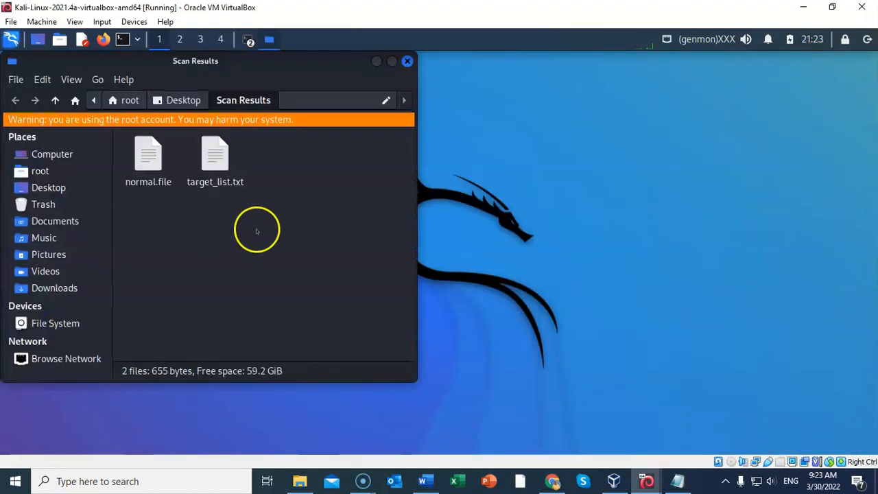
double_click(144, 160)
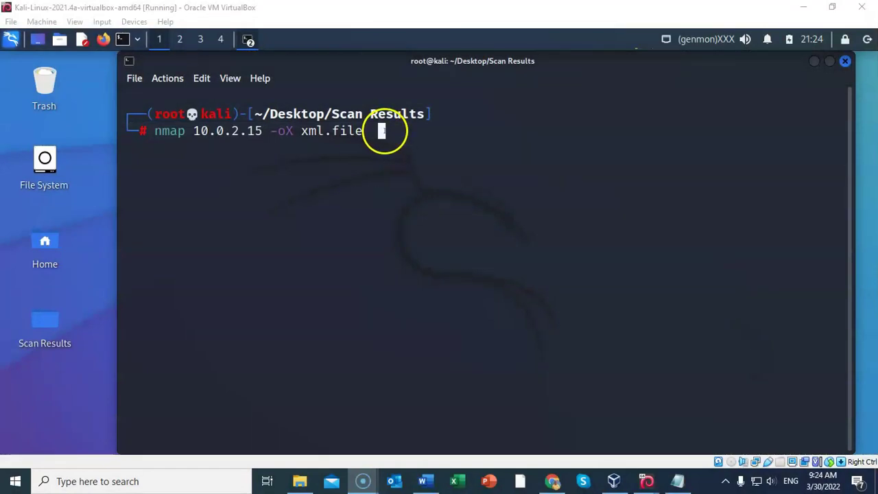
Run 'nmap 10.0.2.15 -oX xml.file' and confirm xml.file appears in Scan Results
click(381, 134)
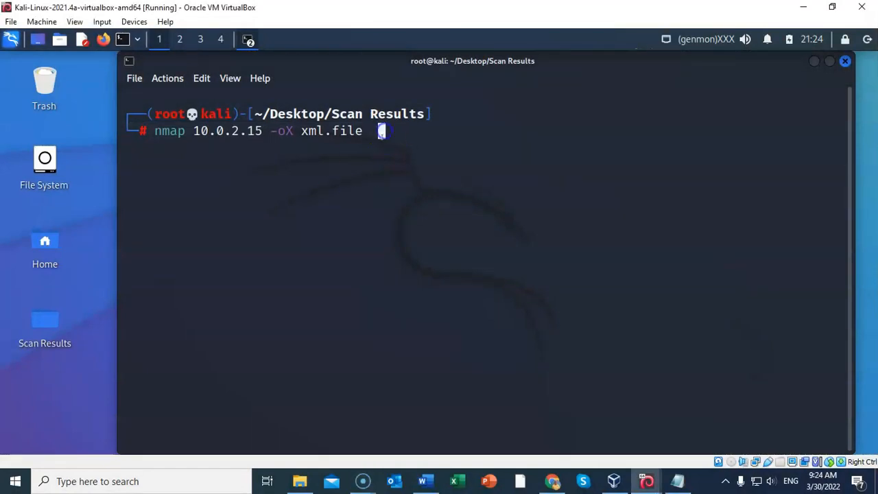
key(Return)
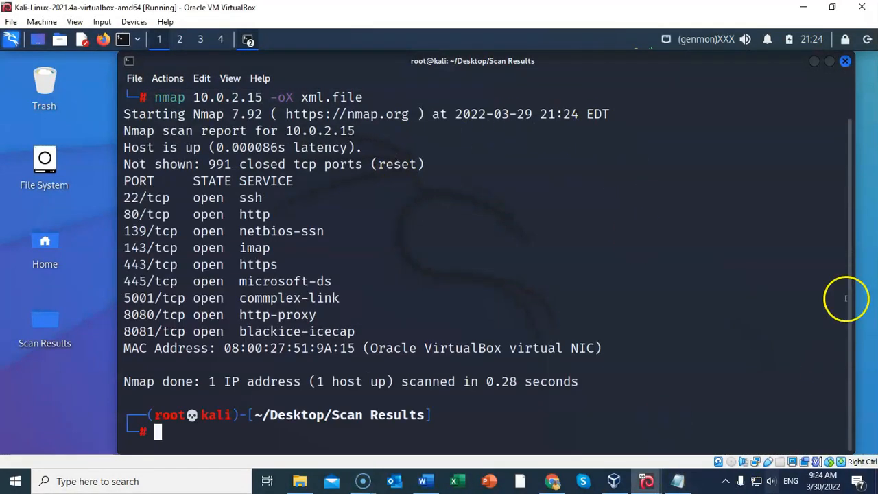
click(814, 60)
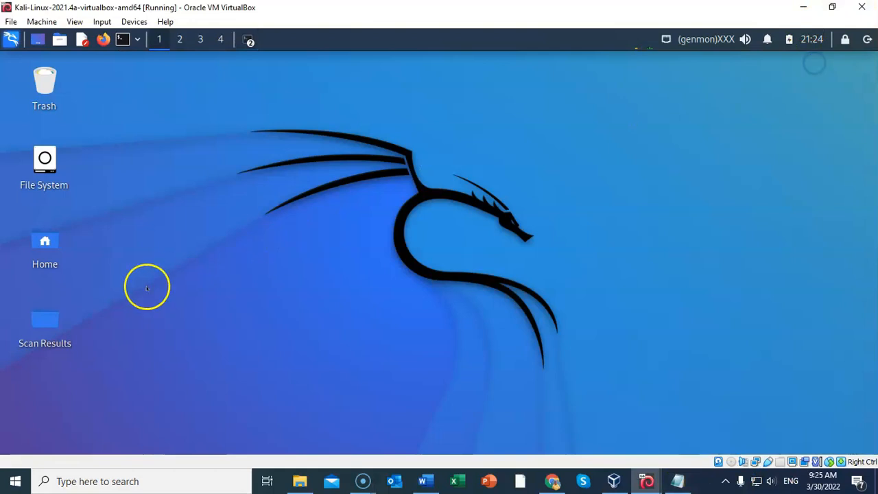
double_click(44, 322)
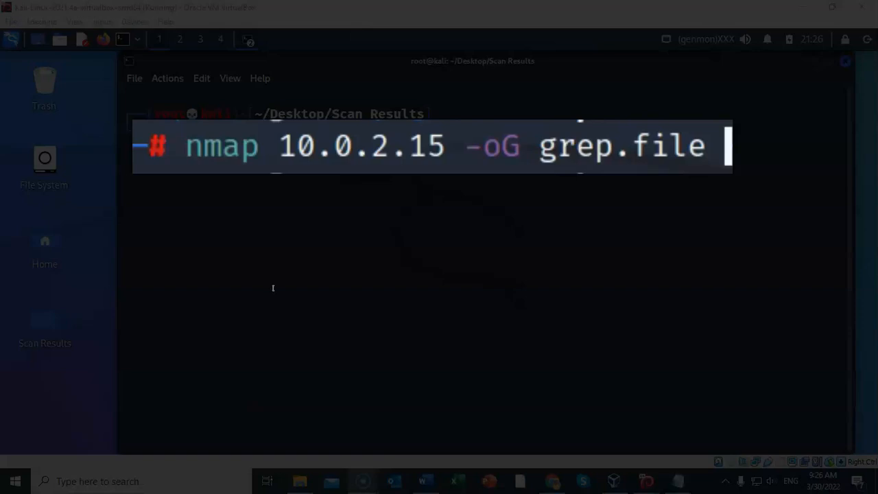
Run 'nmap 10.0.2.15 -oG grep.file' and read grep.file's host status and open ports in Mousepad
click(269, 287)
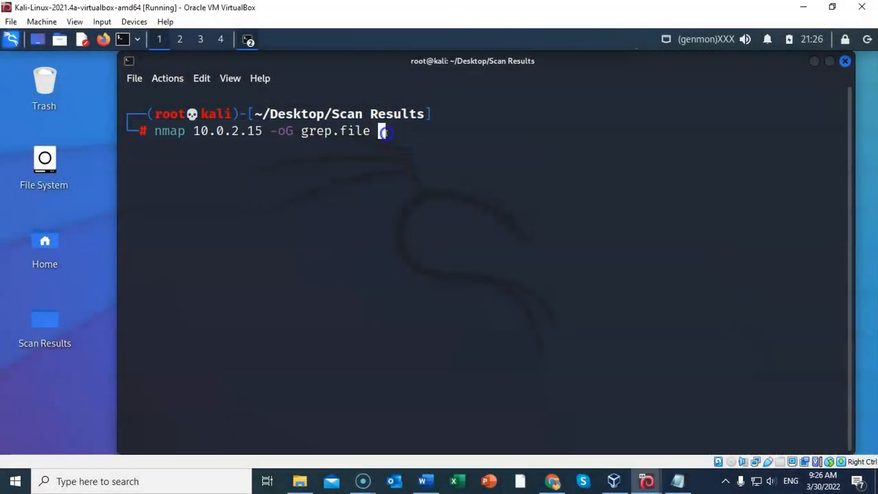
key(Return)
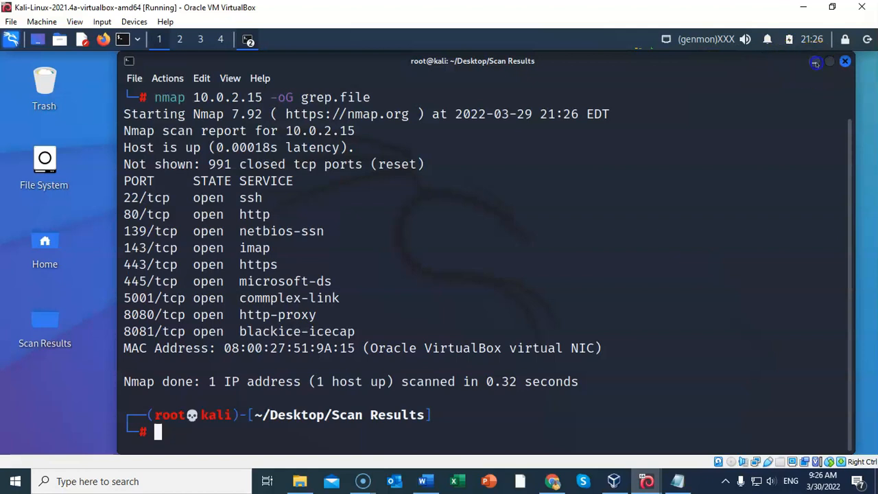
click(814, 62)
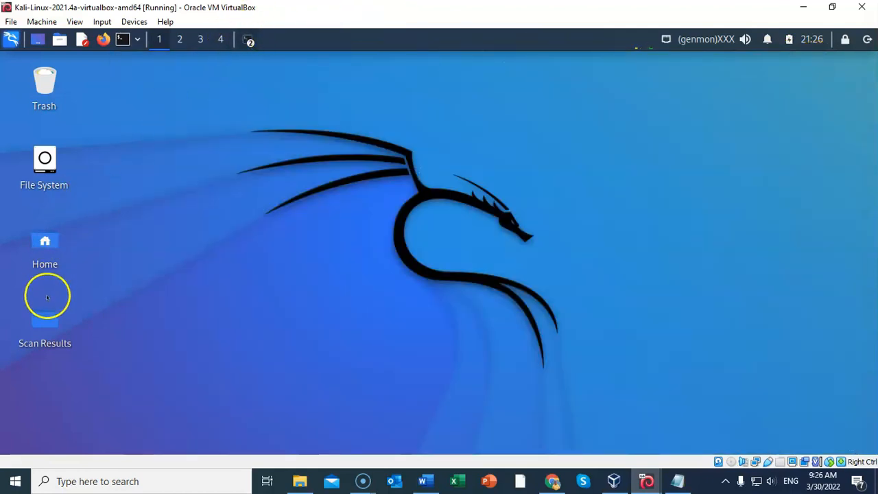
double_click(47, 313)
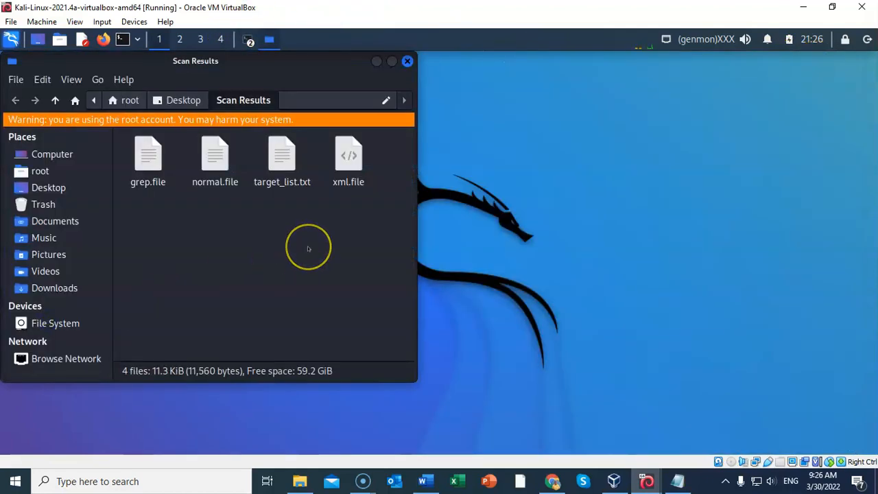
double_click(152, 157)
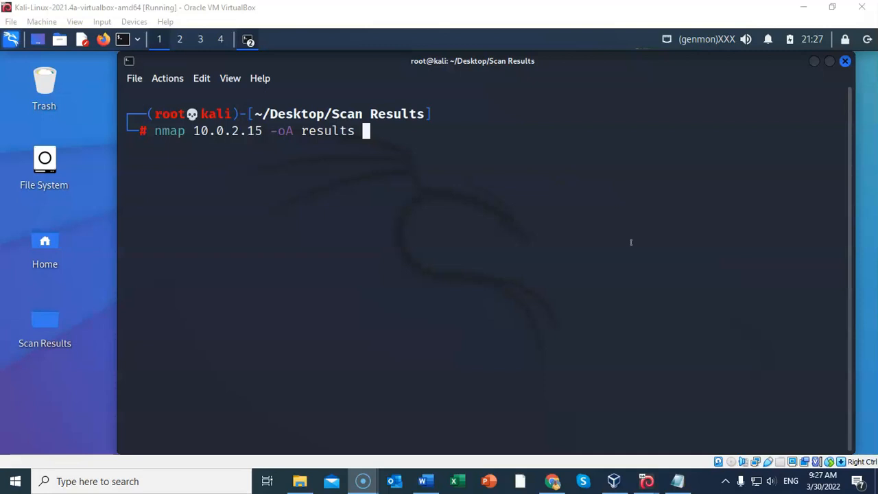
Run 'nmap 10.0.2.15 -oA results' and check results.gnmap, results.nmap and results.xml in Scan Results
click(631, 242)
click(401, 141)
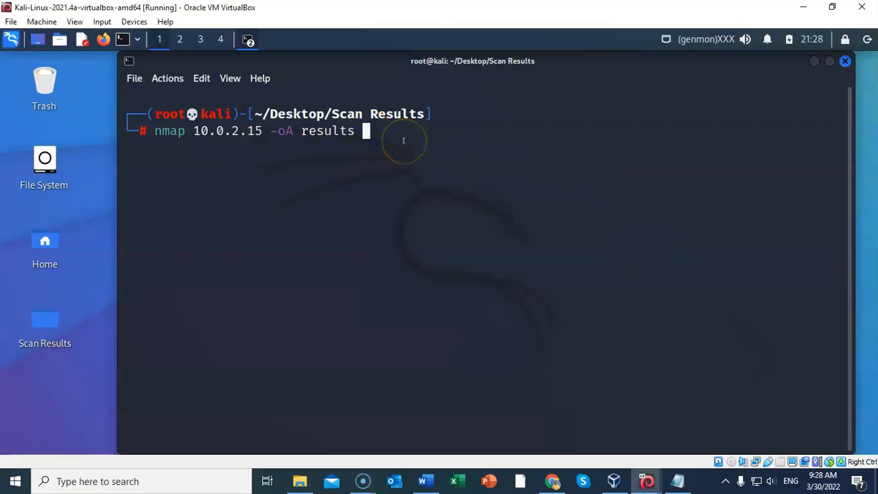
key(Return)
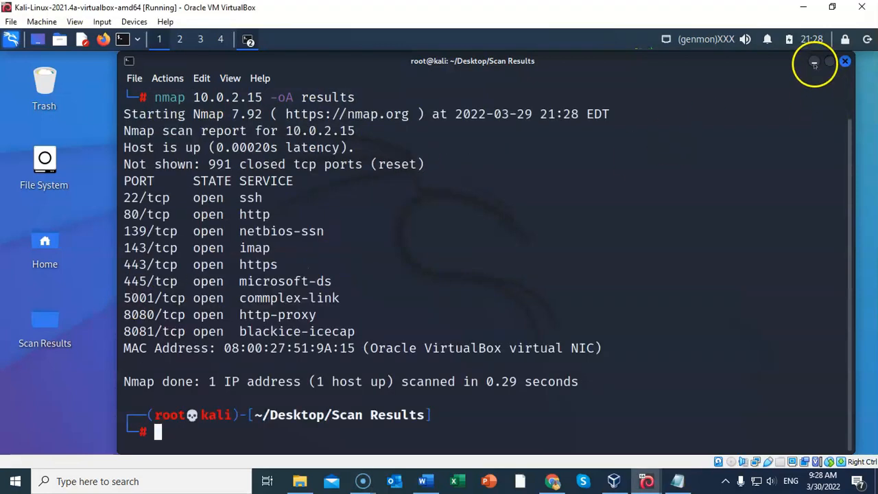
click(814, 61)
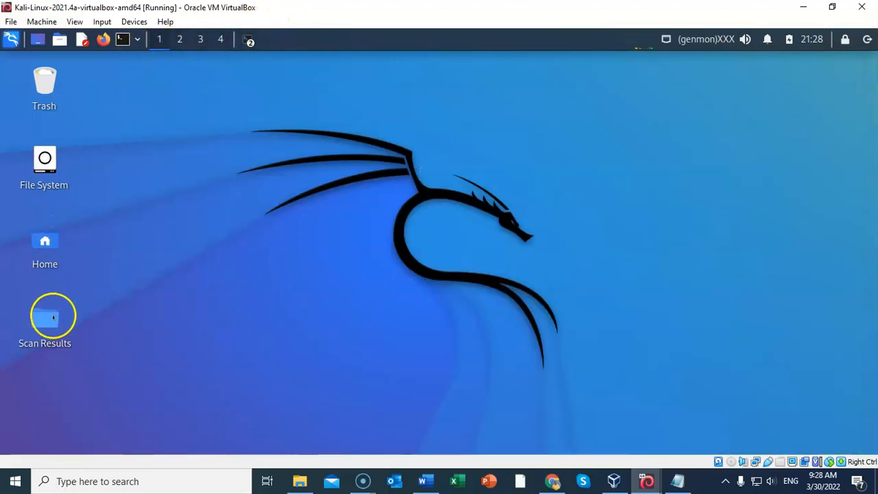
double_click(52, 320)
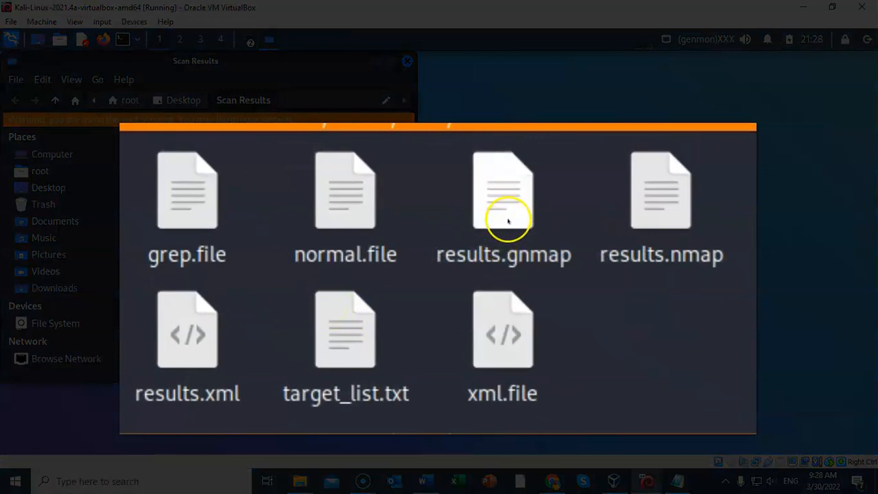
click(670, 205)
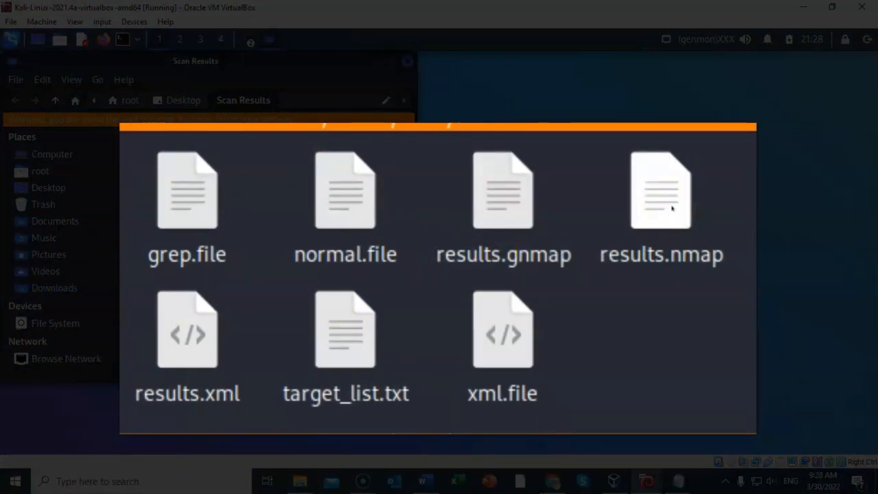
click(203, 345)
text(nmap 10.0.2.15 -f)
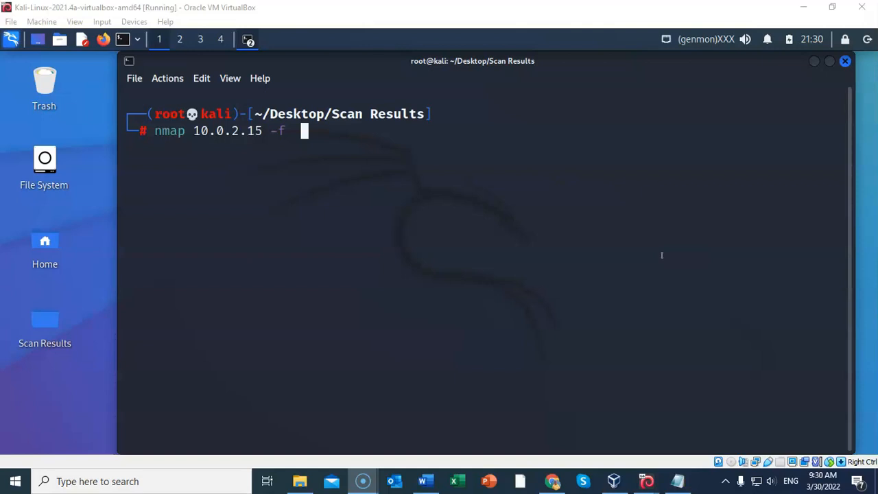
Run the fragmented-packet scan 'nmap 10.0.2.15 -f', reporting nine open TCP ports
key(Return)
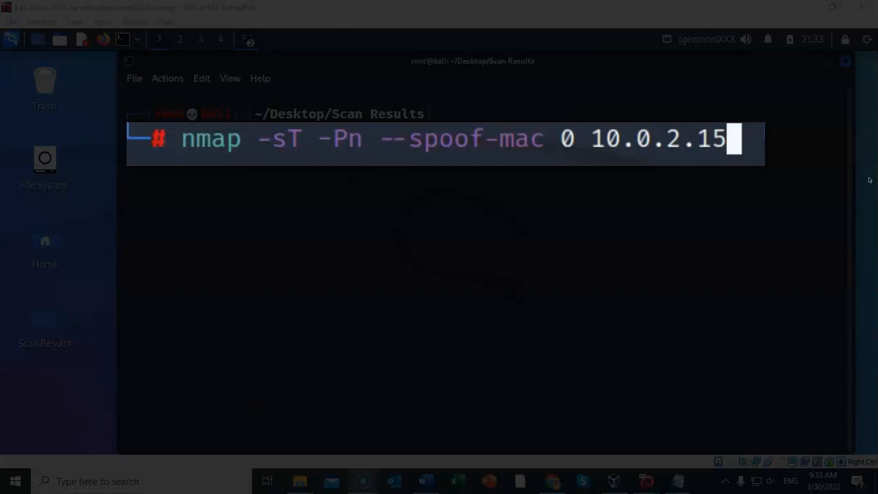
Prepare the MAC-spoofing scan 'nmap -sT -Pn --spoof-mac 0 10.0.2.15' at a cleared prompt
click(831, 151)
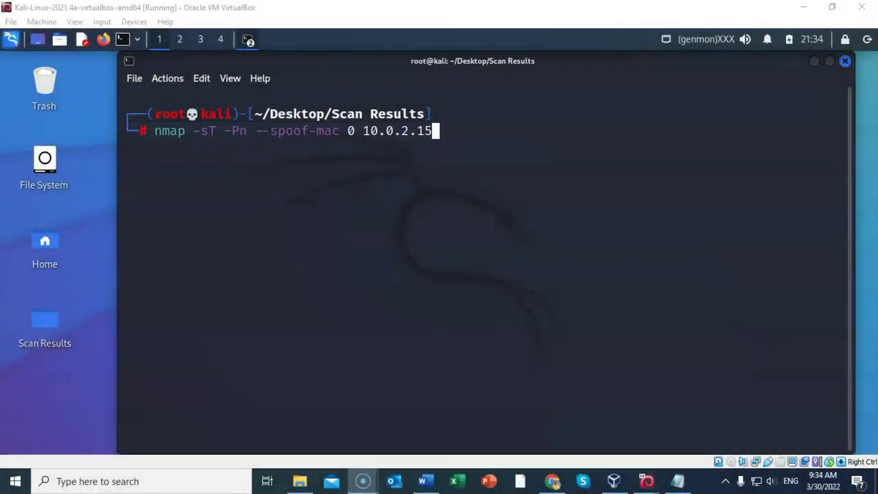
click(657, 323)
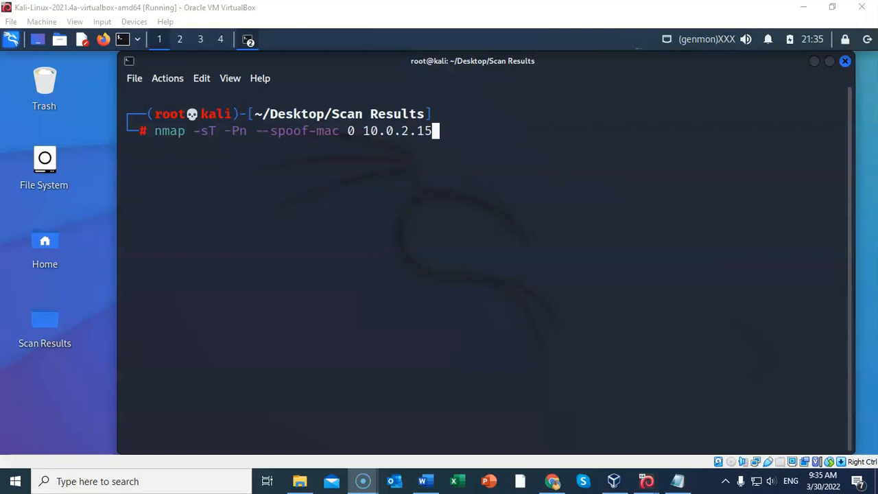
click(177, 331)
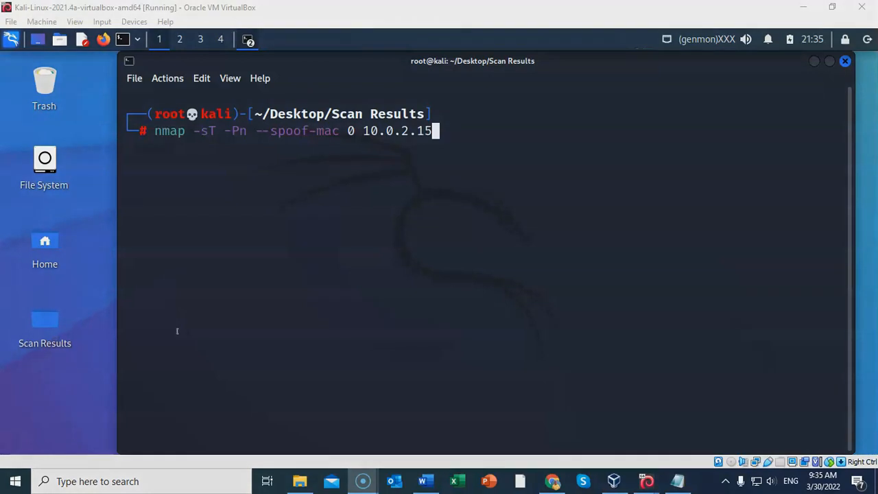